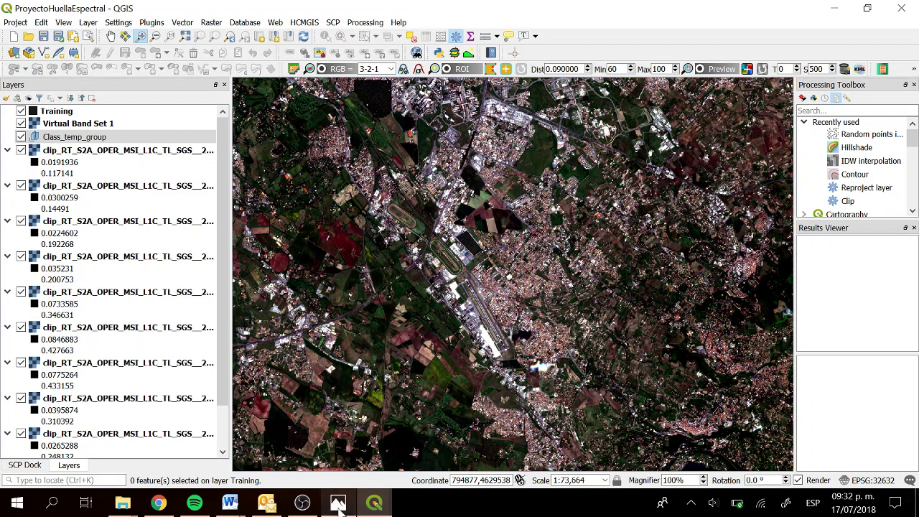
# Step: Switch to Photos to examine the vegetation reflectance chart by wavelength, and return to QGIS
pyautogui.moveTo(338, 503)
pyautogui.click(345, 445)
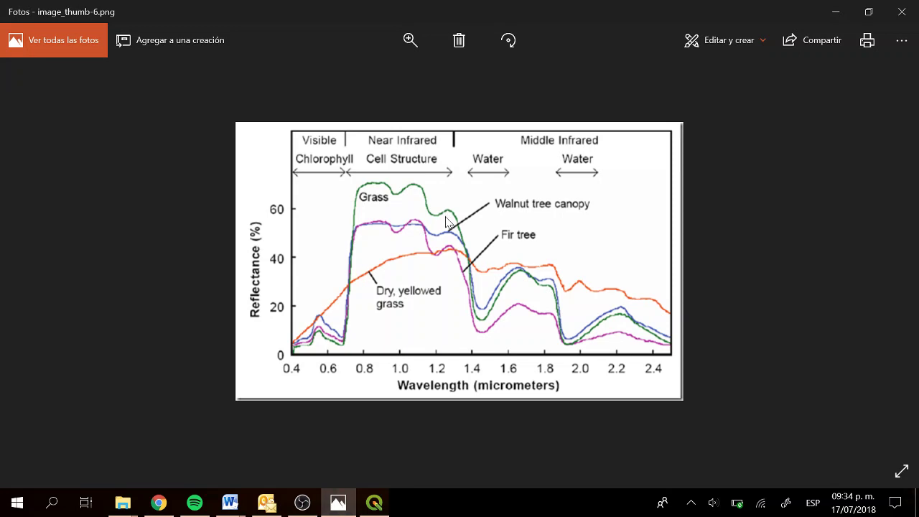
pyautogui.click(359, 435)
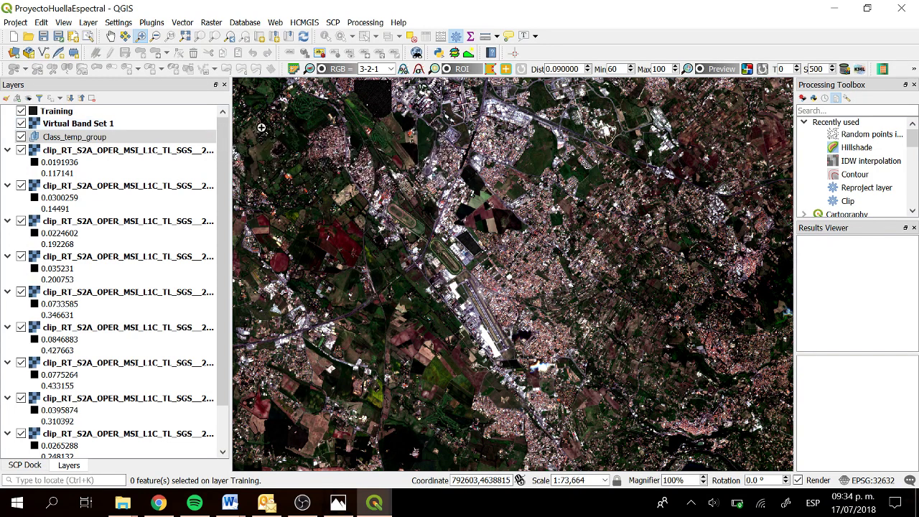
# Step: Search the plugin manager for "semi" and review the Semi-Automatic Classification Plugin's description and changelog
pyautogui.click(151, 22)
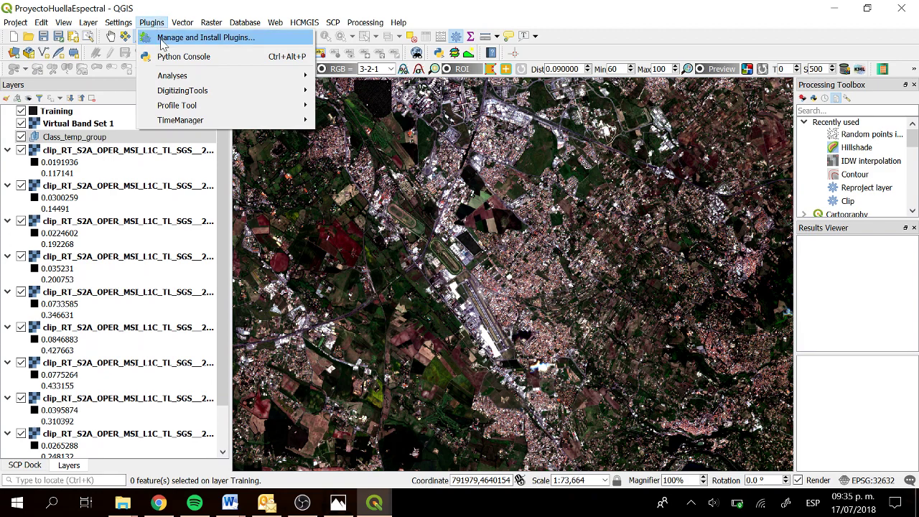
pyautogui.click(162, 39)
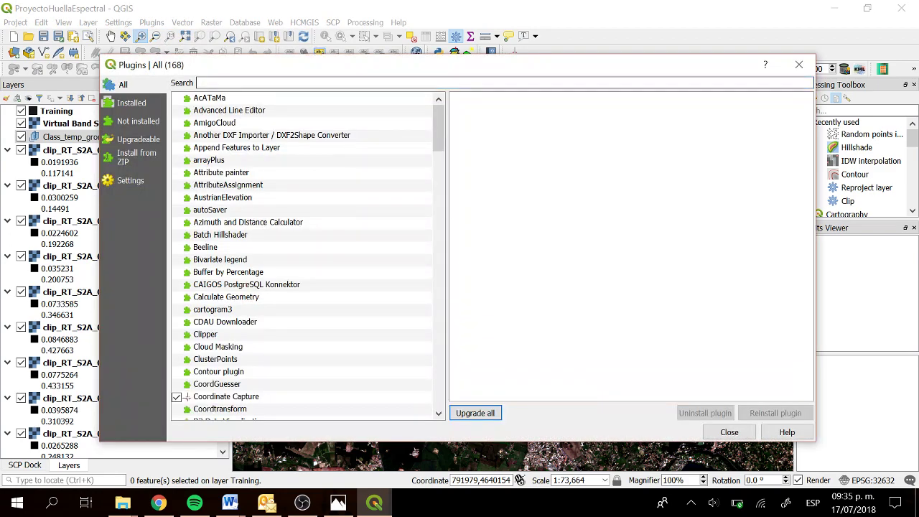
pyautogui.write('semi')
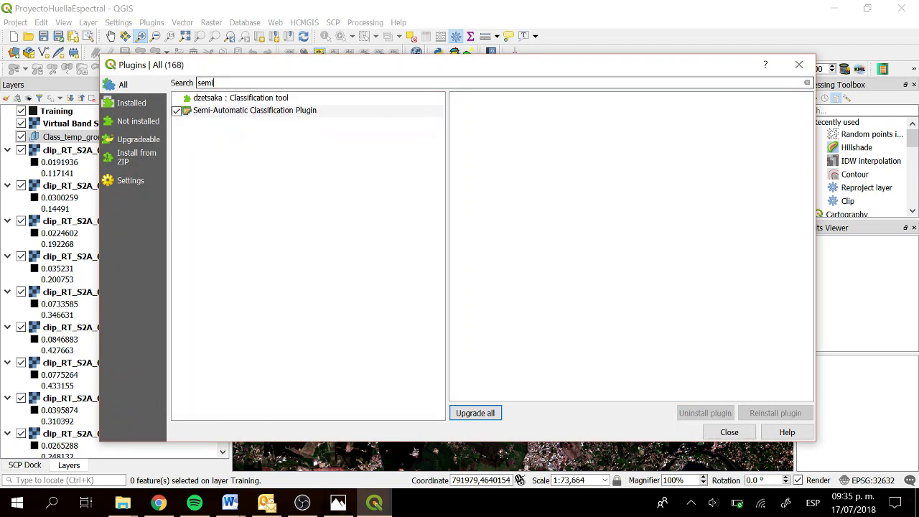
pyautogui.click(231, 111)
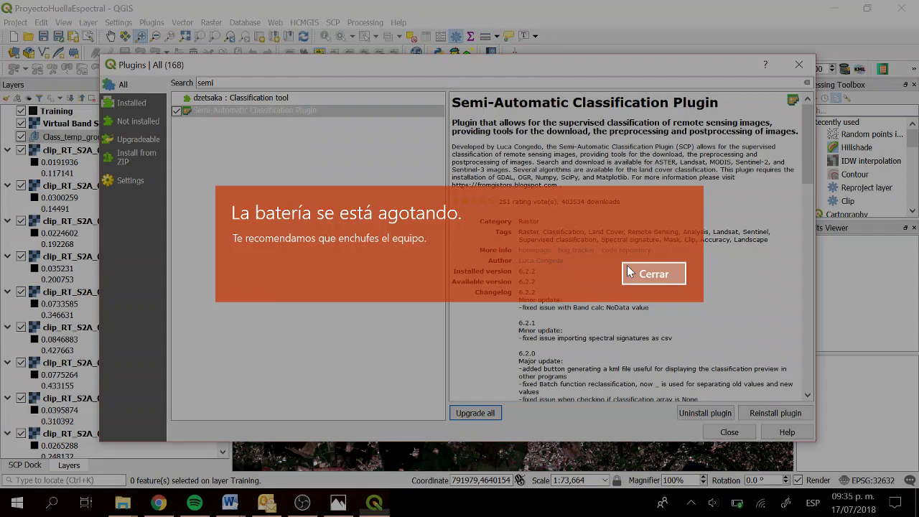
pyautogui.click(629, 272)
pyautogui.scroll(-5, 802, 230)
pyautogui.moveTo(802, 229); pyautogui.dragTo(804, 290)
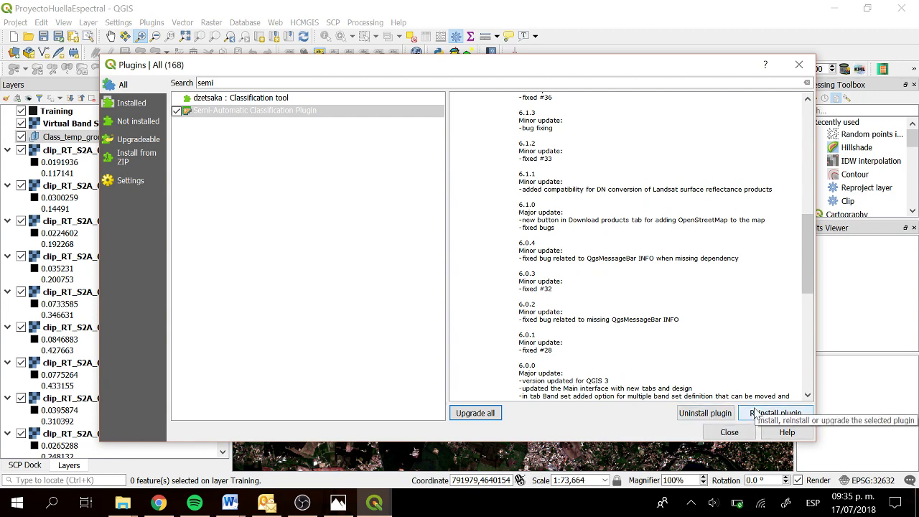
pyautogui.click(729, 433)
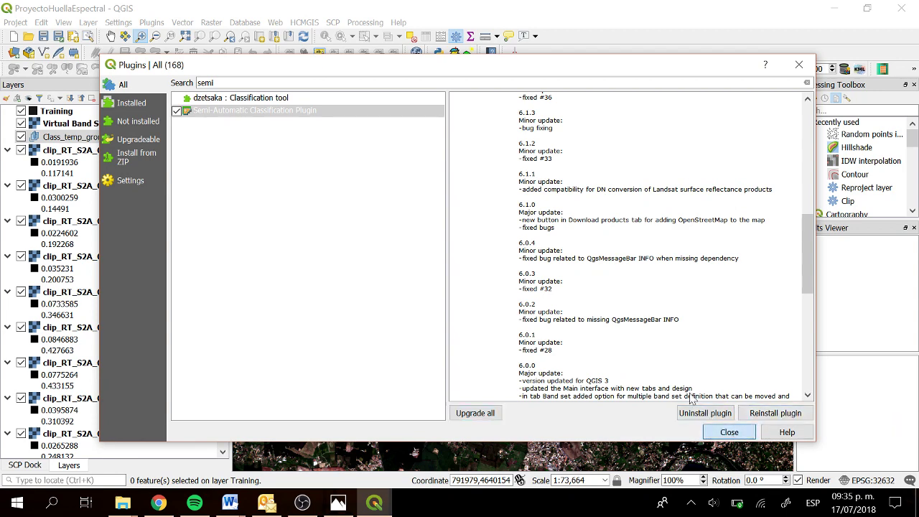
# Step: View the Semi-Automatic Classification Plugin window with its band set, close it and bring up the SCP Dock
pyautogui.click(334, 23)
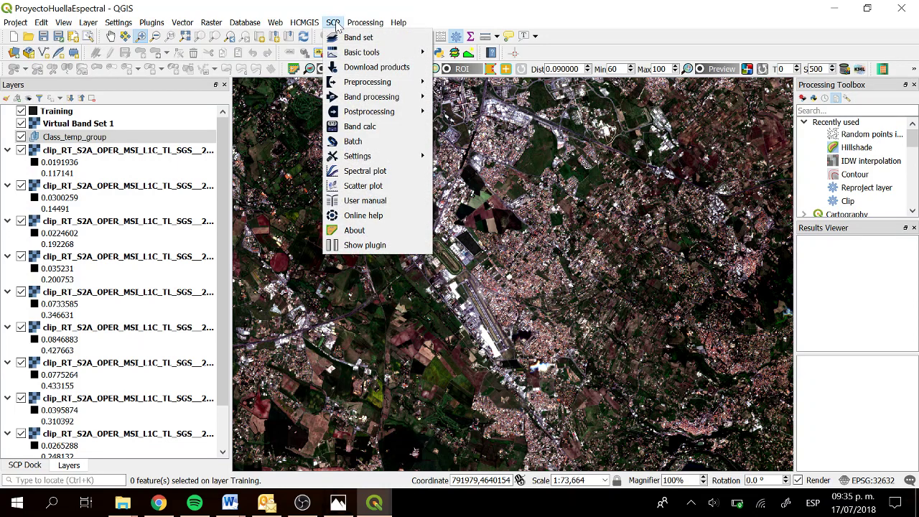
pyautogui.click(366, 246)
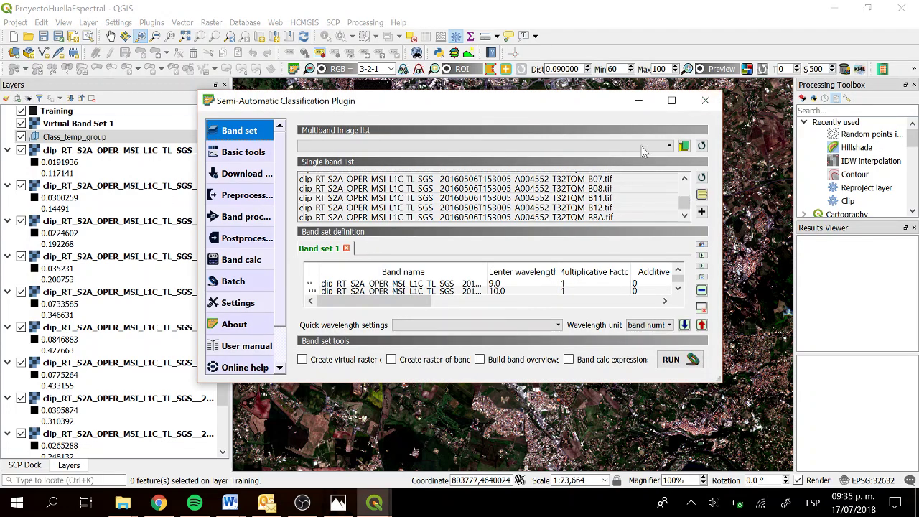
pyautogui.click(700, 101)
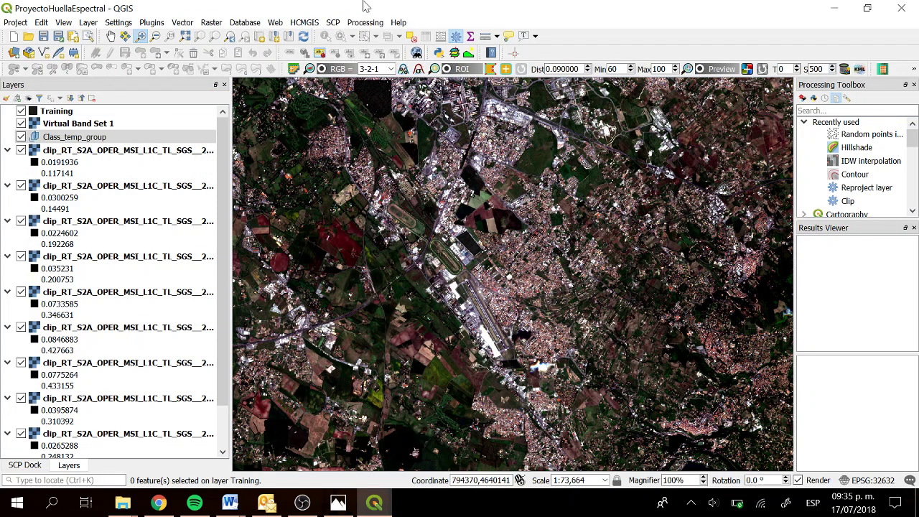
pyautogui.click(16, 467)
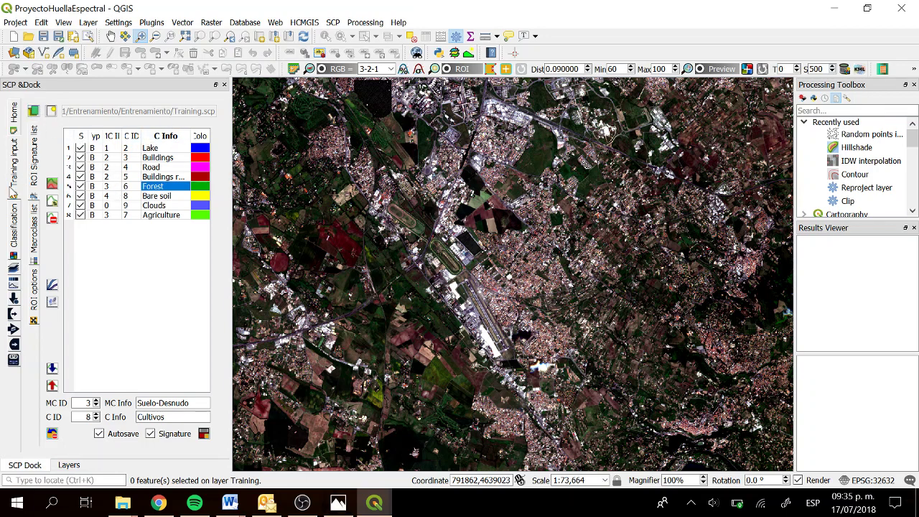
pyautogui.click(33, 112)
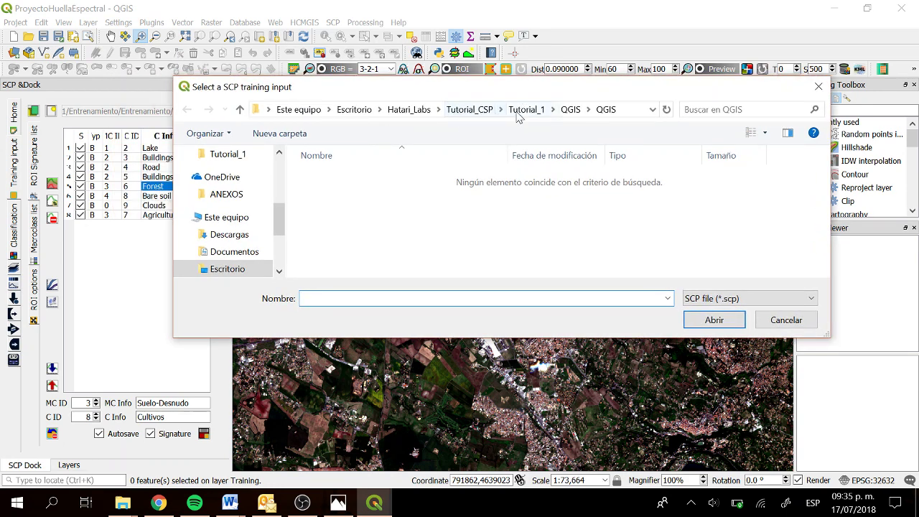
pyautogui.click(526, 111)
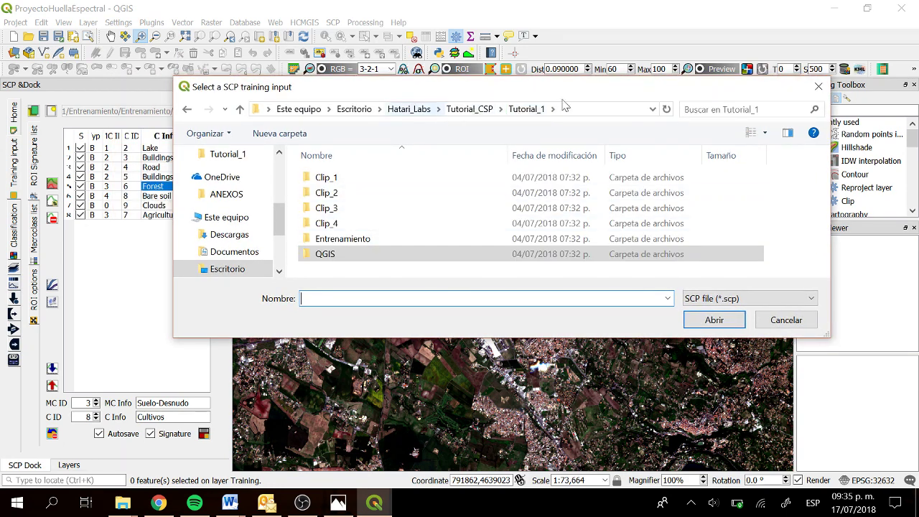
pyautogui.doubleClick(395, 244)
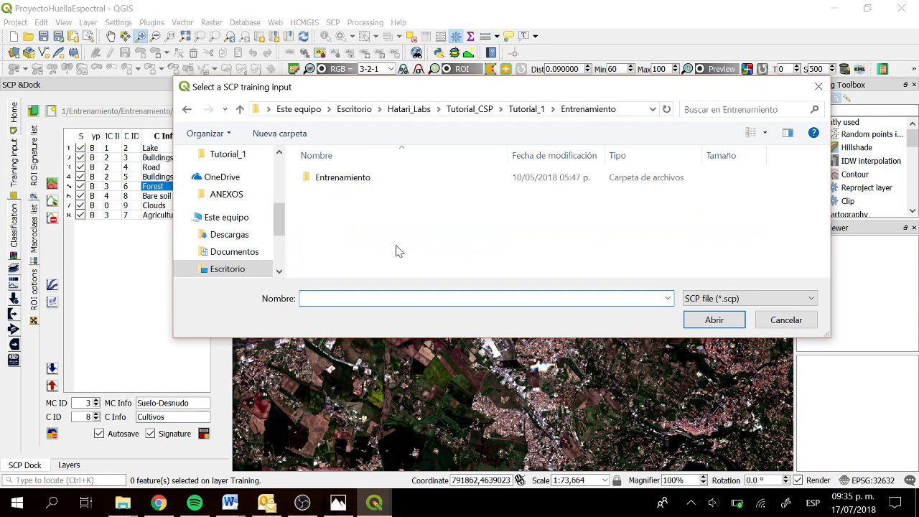
pyautogui.doubleClick(352, 178)
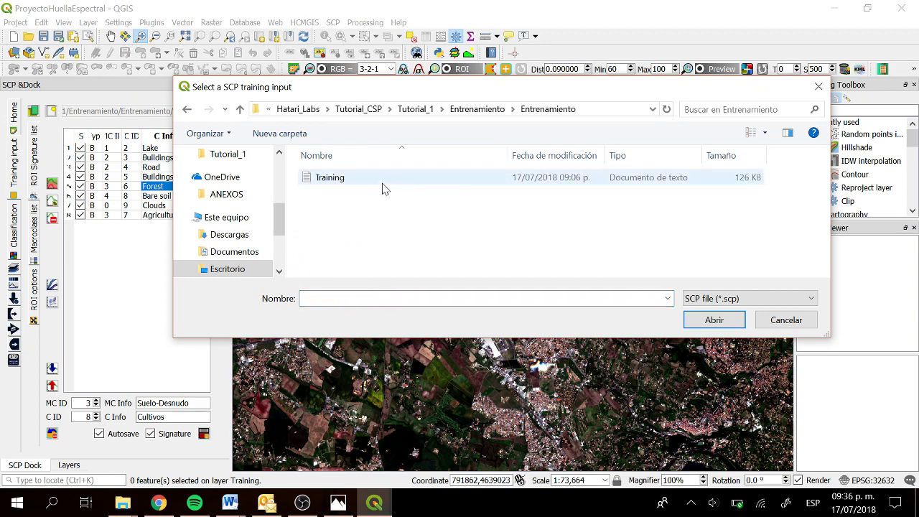
pyautogui.click(382, 185)
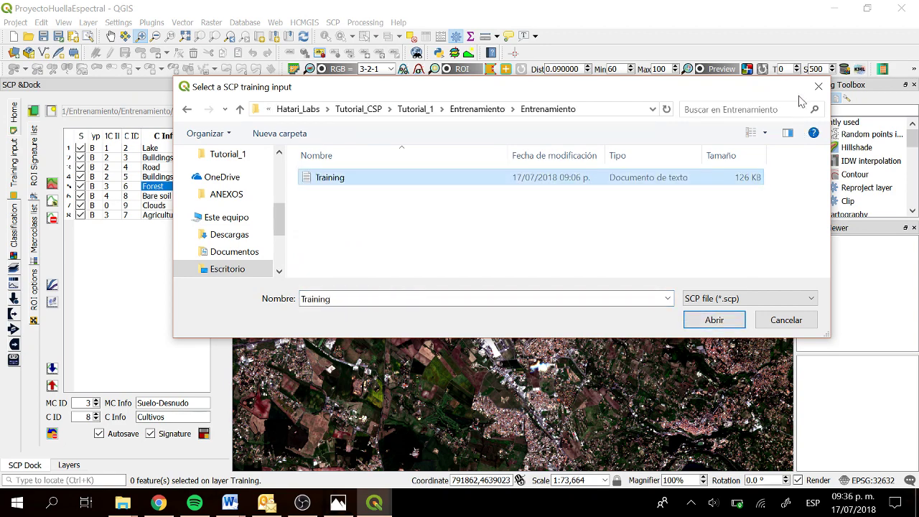
pyautogui.click(818, 86)
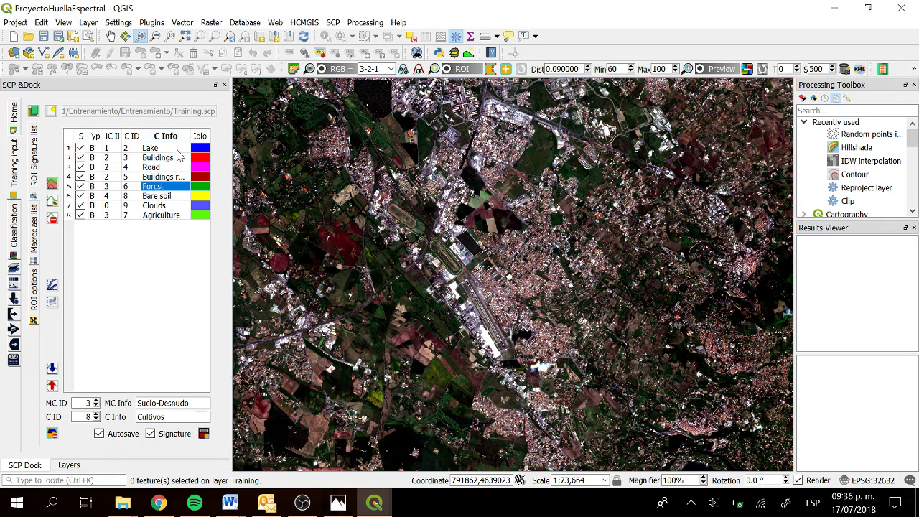
# Step: Widen the SCP Dock and add the Forest signature alongside Lake in the spectral signature plot
pyautogui.moveTo(232, 170); pyautogui.dragTo(263, 172)
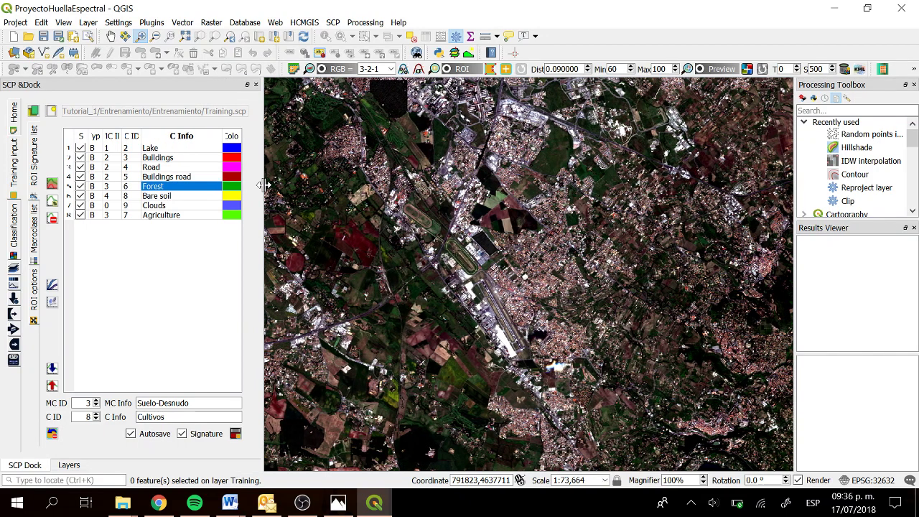
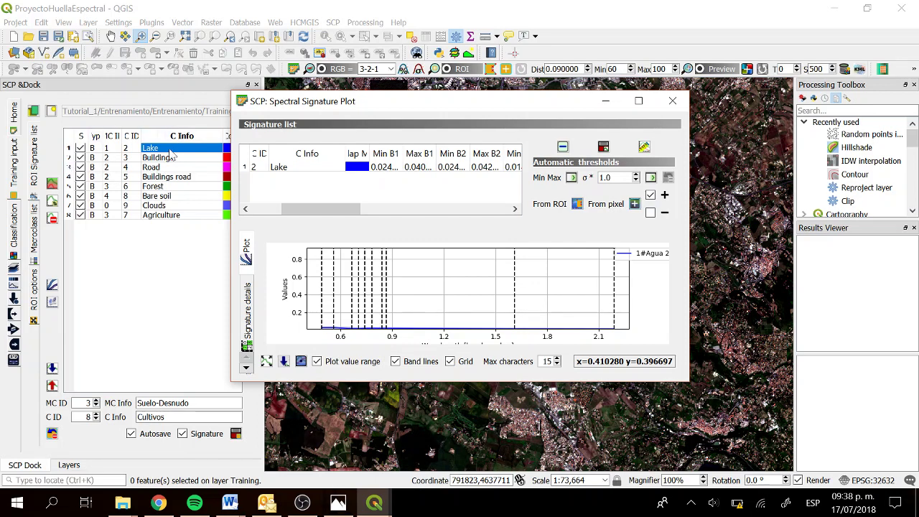
pyautogui.click(157, 188)
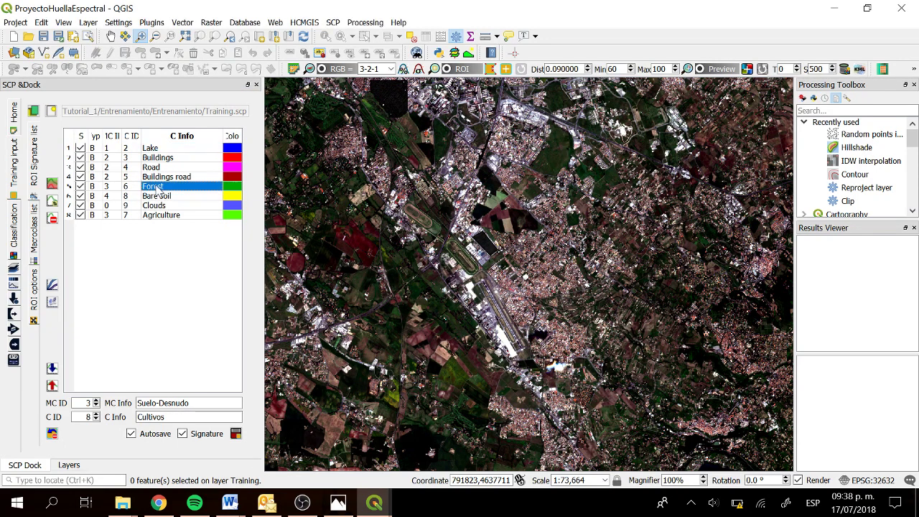
pyautogui.click(53, 286)
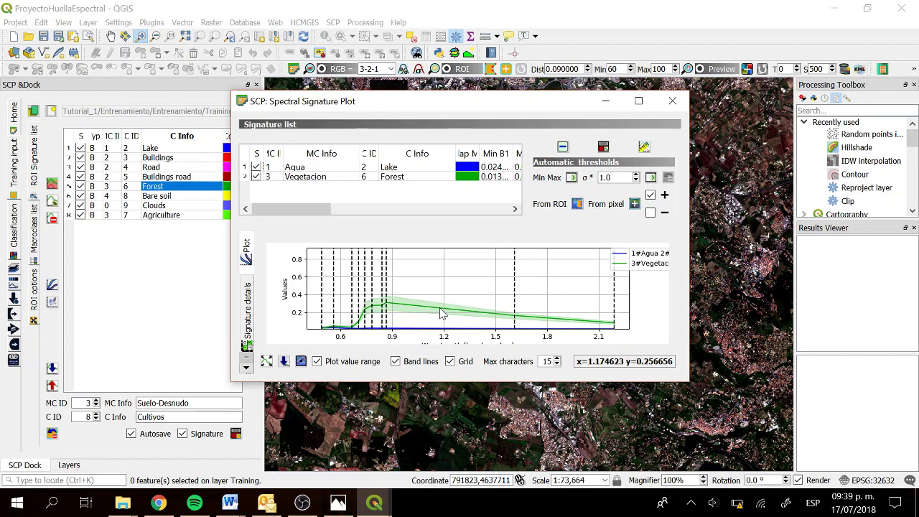
# Step: Add the Bare soil, Buildings and Buildings road signatures to the spectral signature plot
pyautogui.click(169, 196)
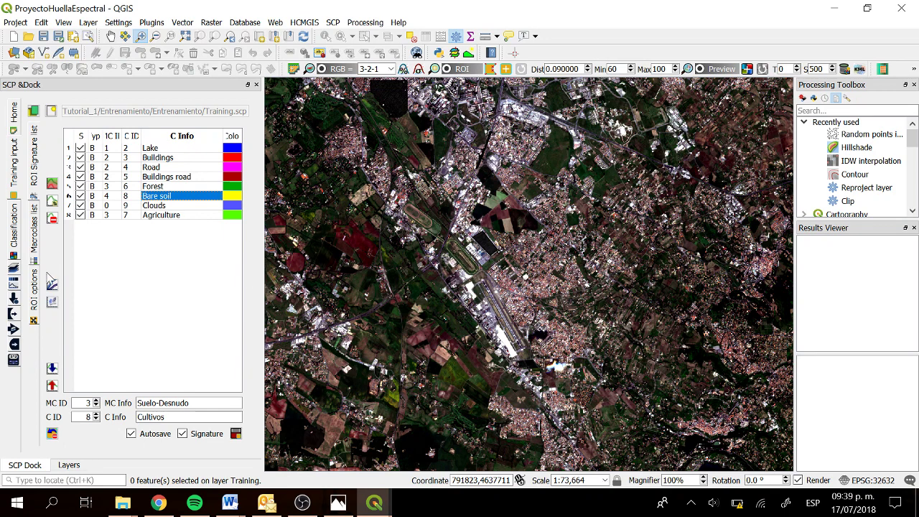
pyautogui.click(52, 283)
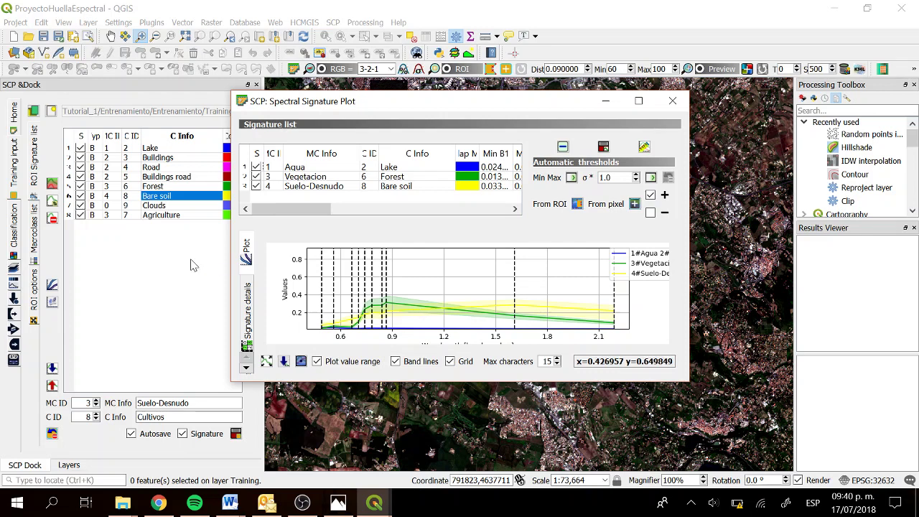
pyautogui.click(178, 163)
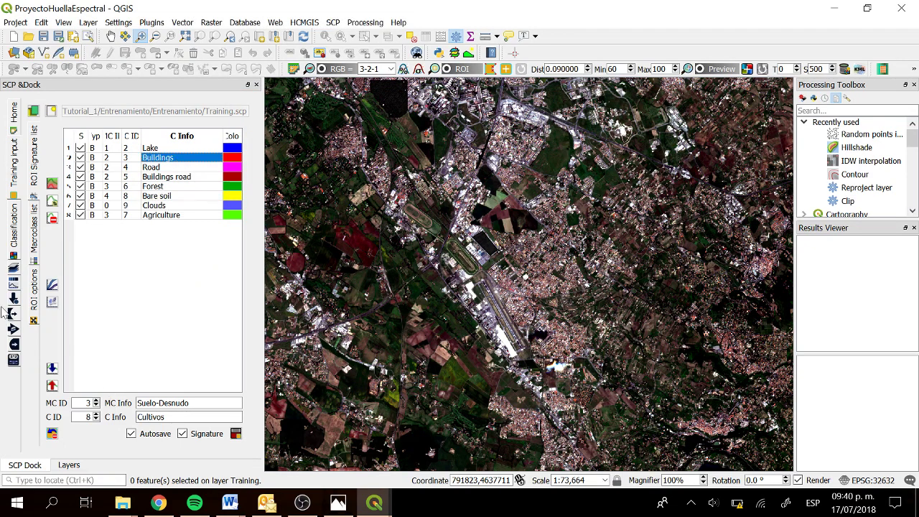
pyautogui.click(51, 287)
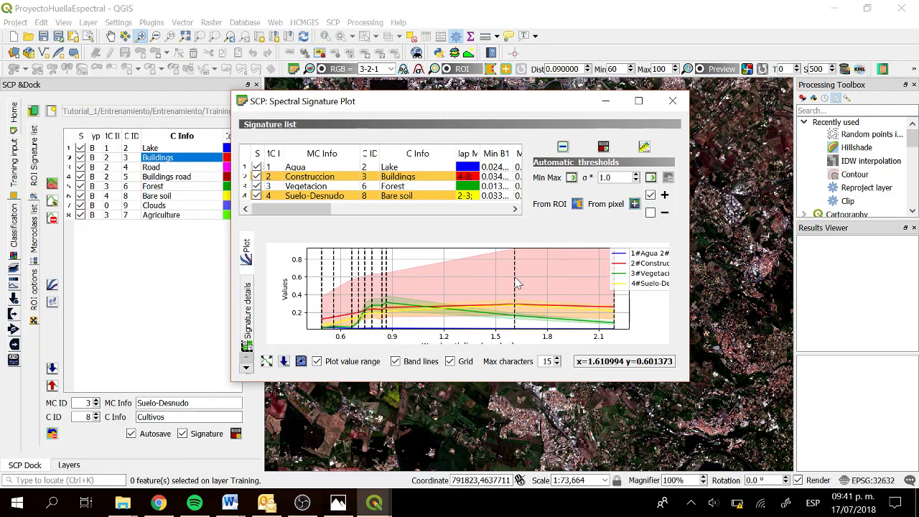
pyautogui.click(173, 177)
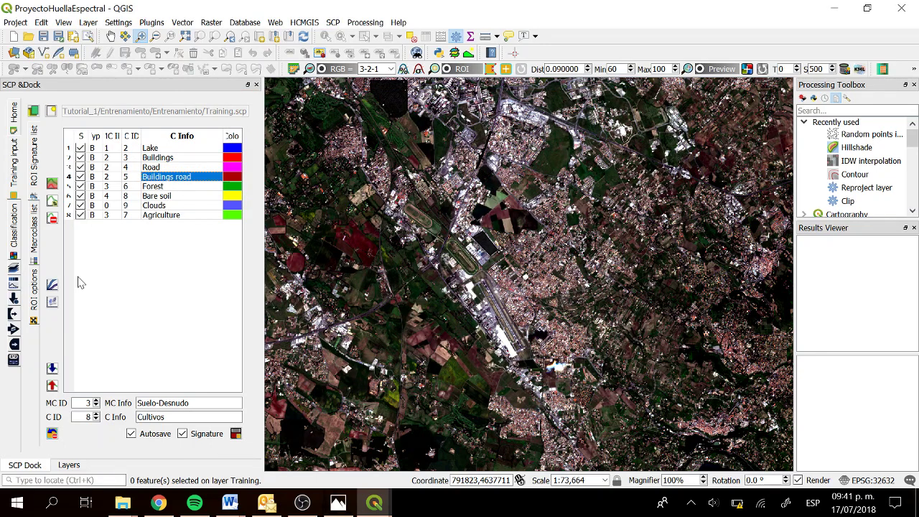
pyautogui.click(53, 286)
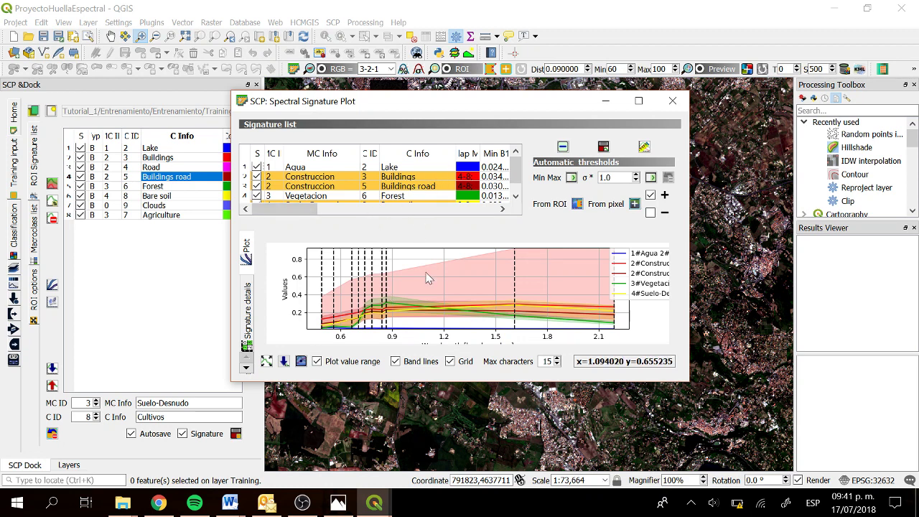
pyautogui.scroll(-1, 428, 278)
pyautogui.scroll(1, 428, 278)
pyautogui.scroll(-1, 427, 278)
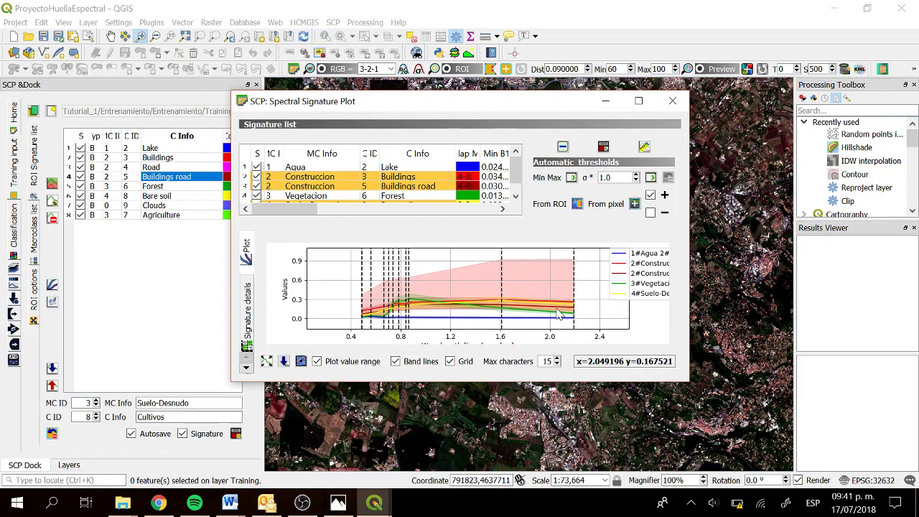
pyautogui.moveTo(303, 503)
pyautogui.click(333, 449)
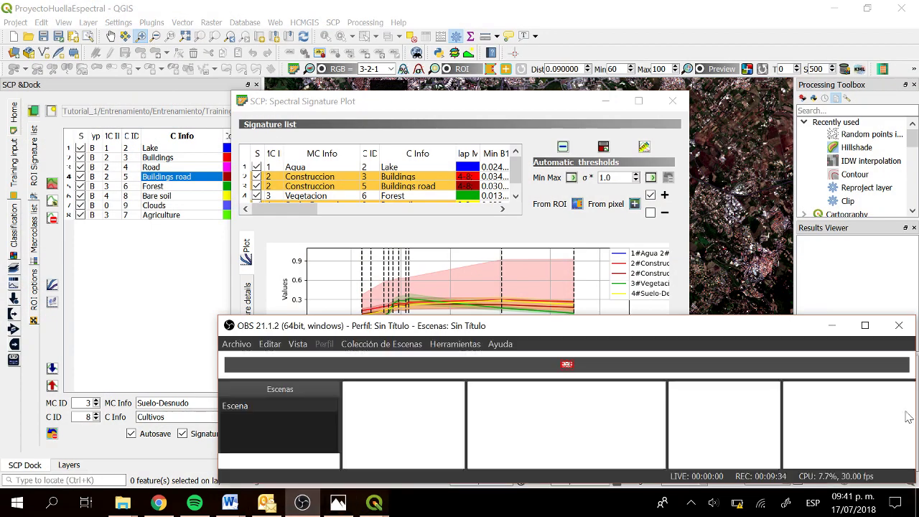